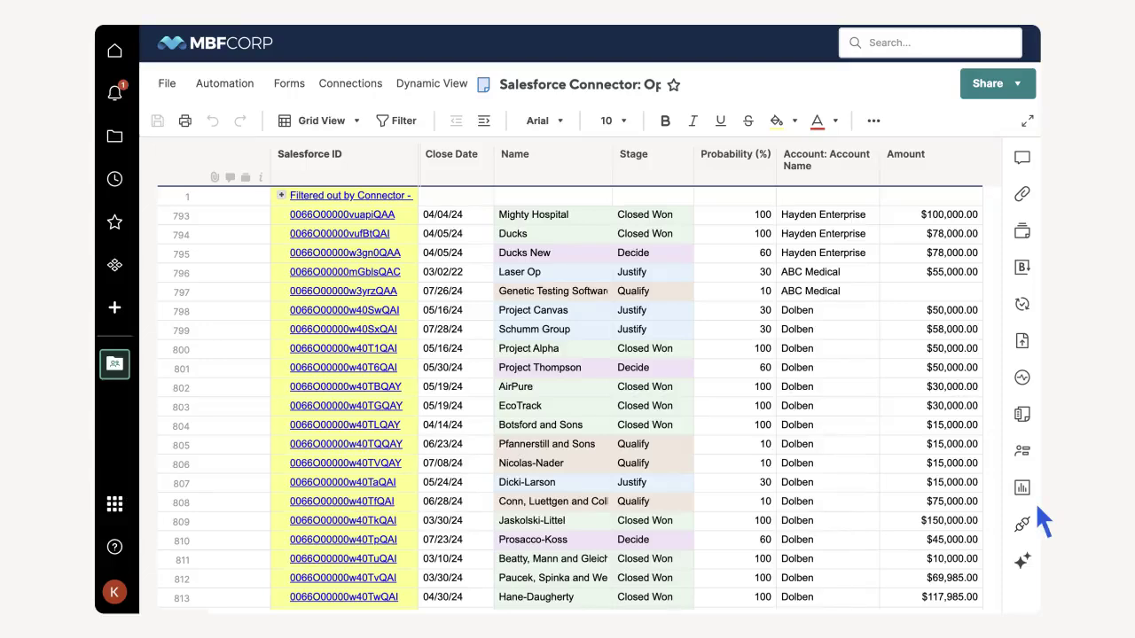
# Set Project Thompson's stage to Closed Won and open its Salesforce opportunity record.
pyautogui.click(663, 365)
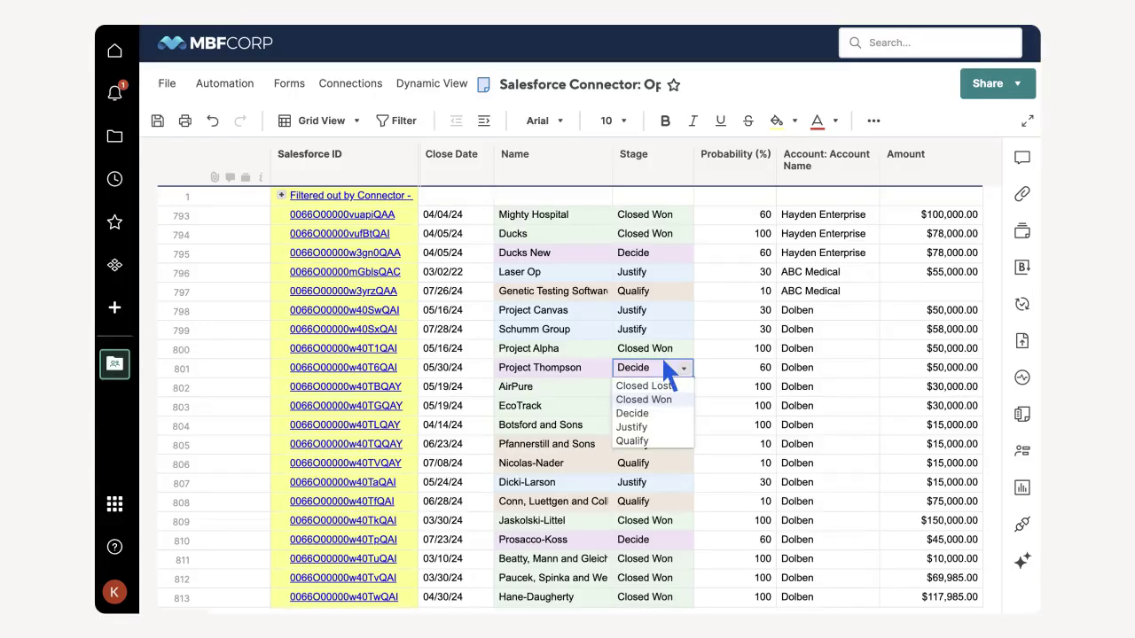
pyautogui.press('Return')
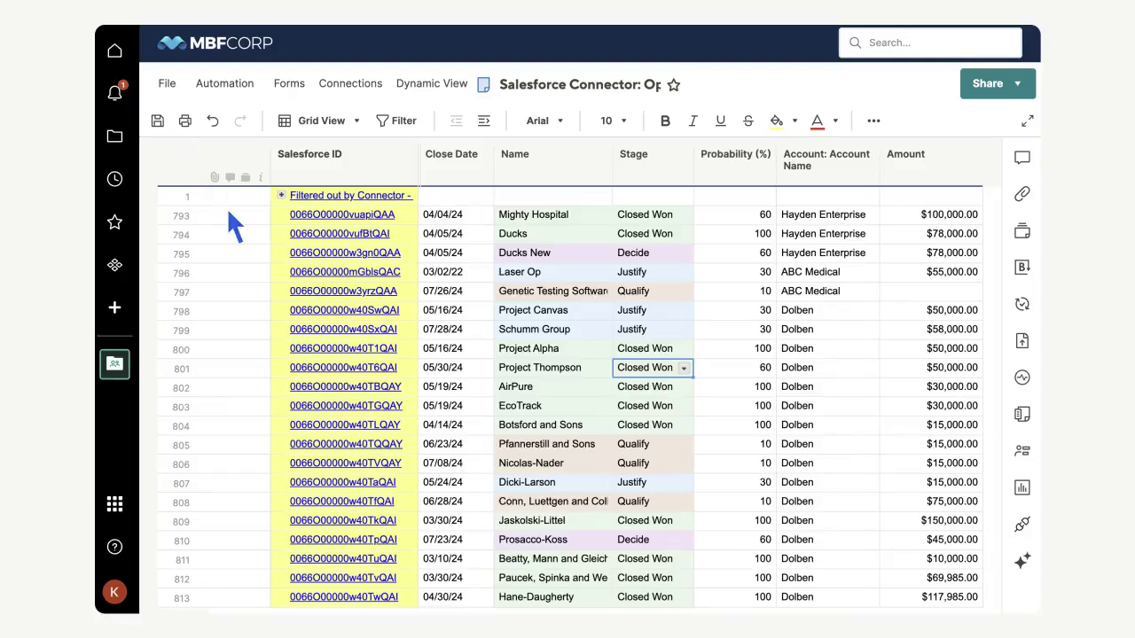
pyautogui.click(337, 369)
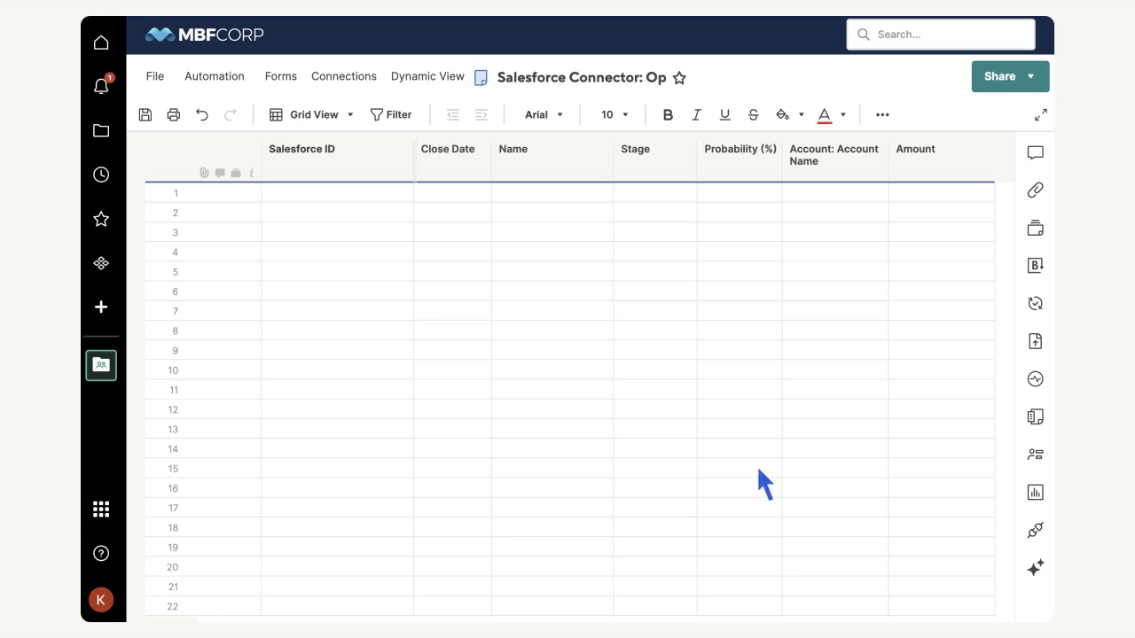
# Create a Salesforce Connector workflow, logging in with Smartsheet and allowing access.
pyautogui.click(1037, 527)
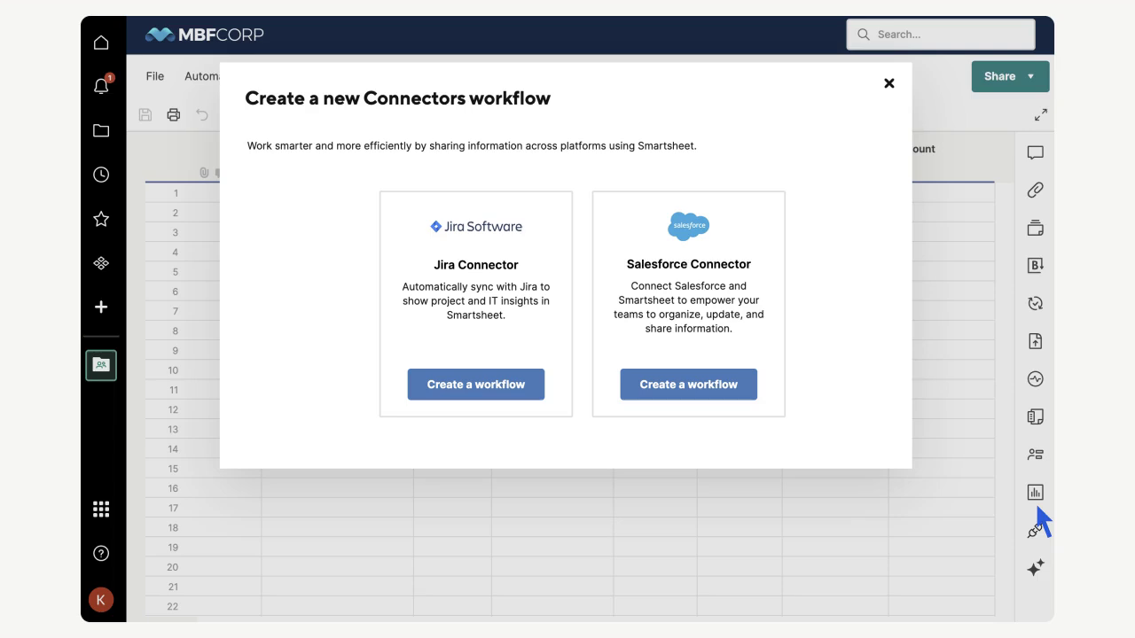
pyautogui.click(725, 372)
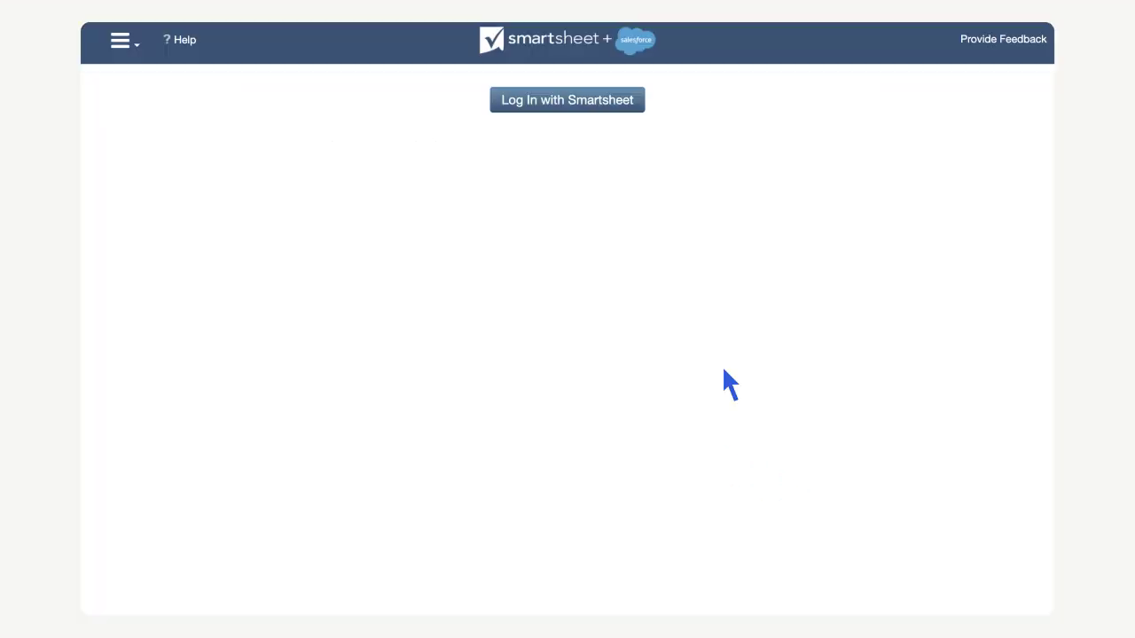
pyautogui.click(594, 98)
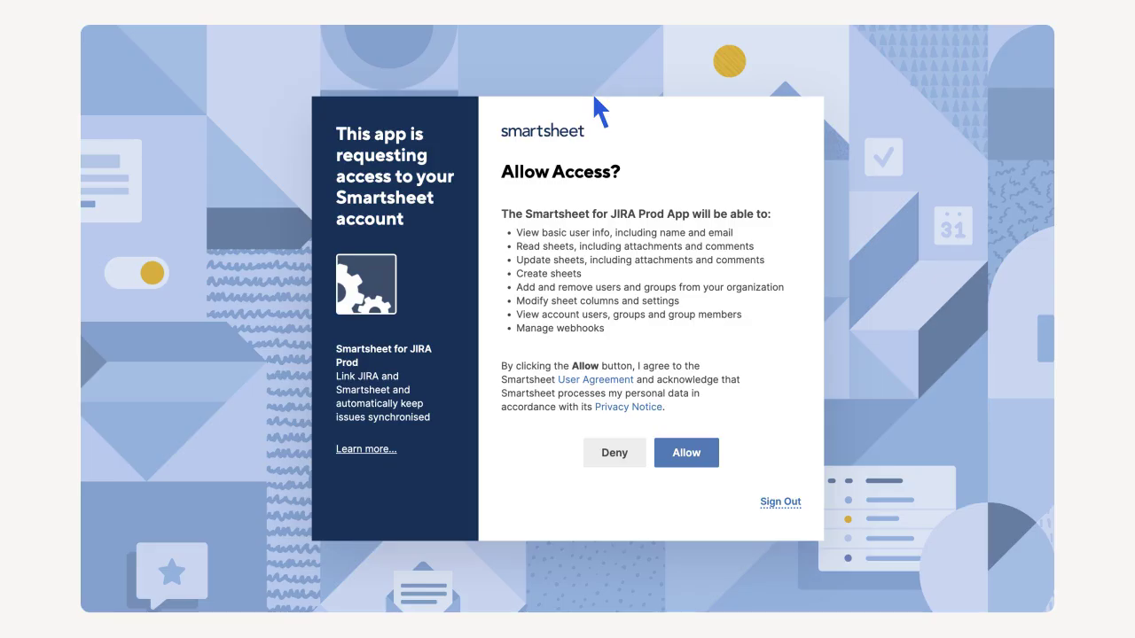
pyautogui.click(683, 457)
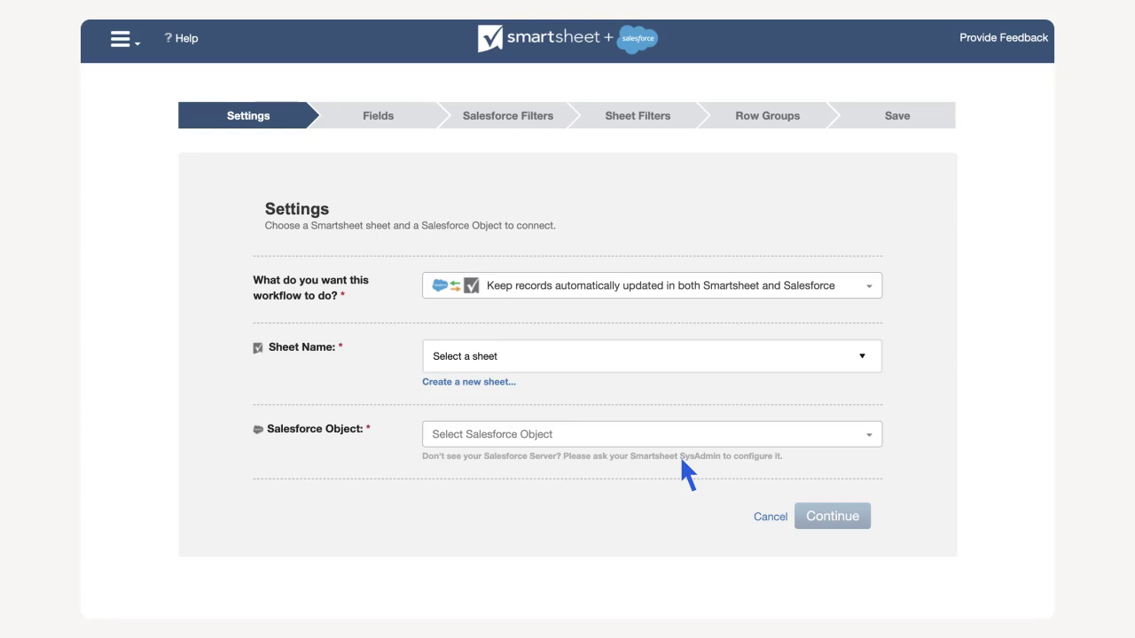
# Keep two-way sync and link the Salesforce Connector: Opps sheet to the Opportunity object.
pyautogui.click(847, 288)
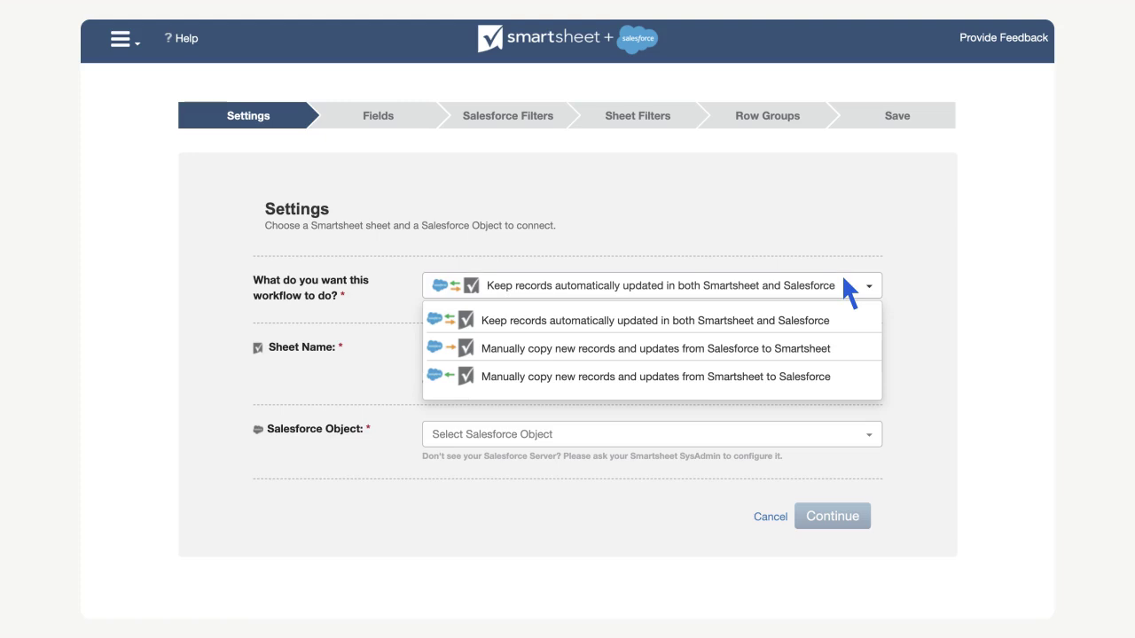
pyautogui.click(845, 282)
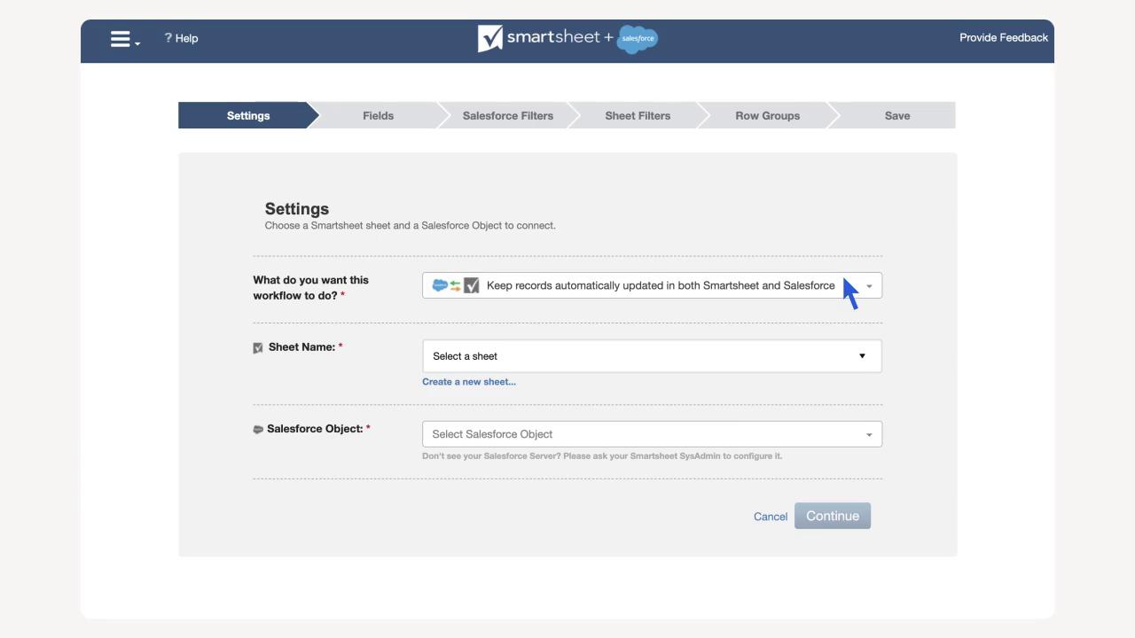
pyautogui.click(857, 357)
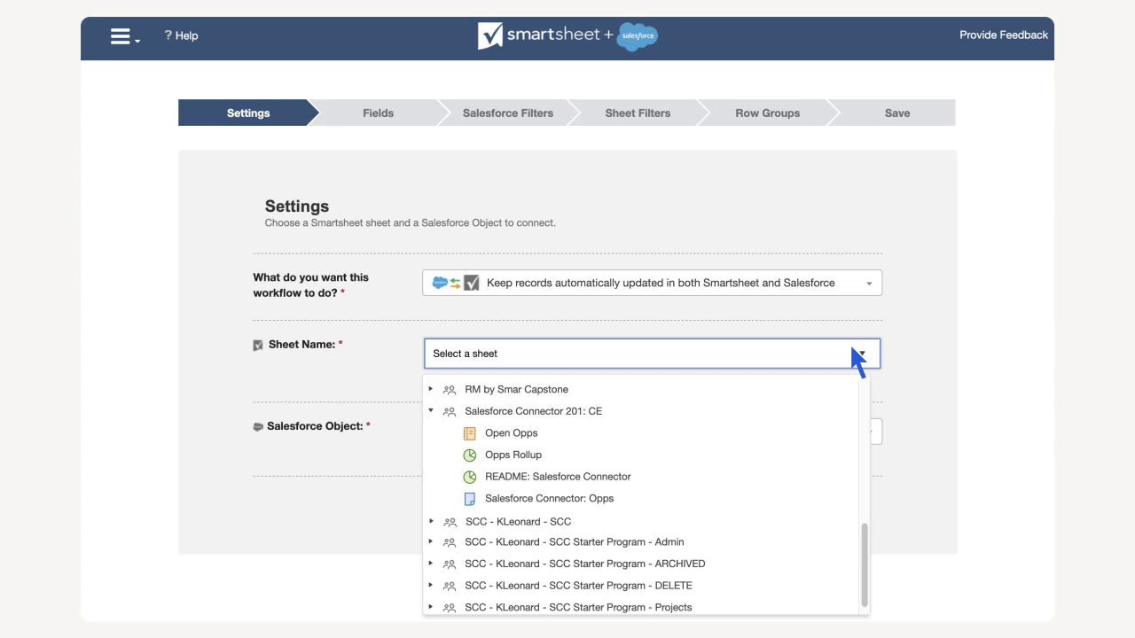
pyautogui.click(574, 500)
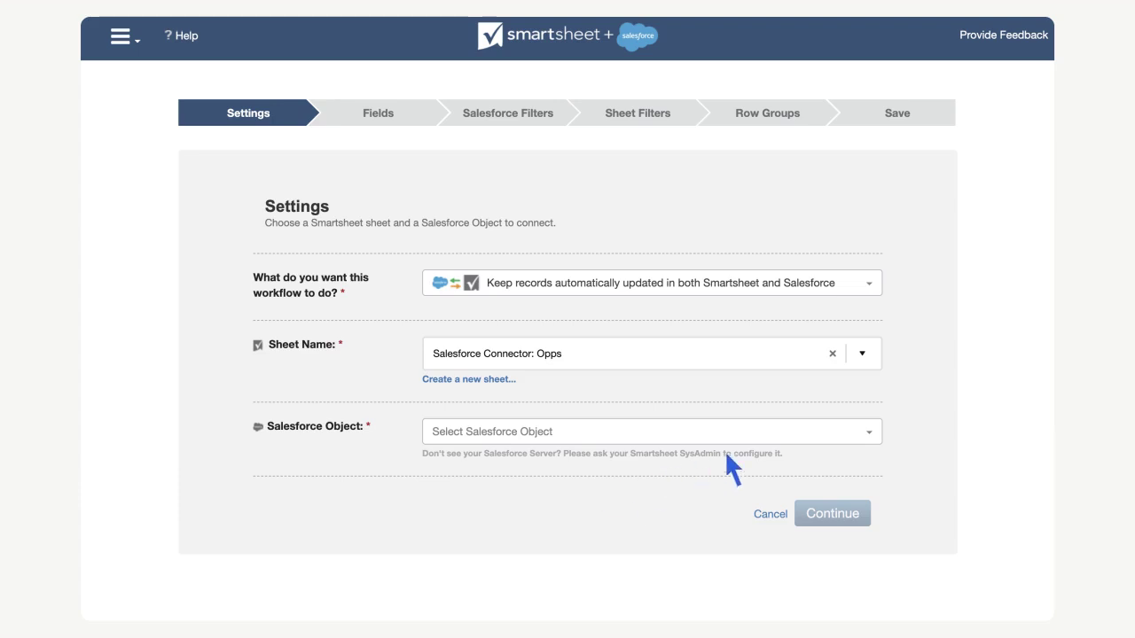
pyautogui.click(849, 423)
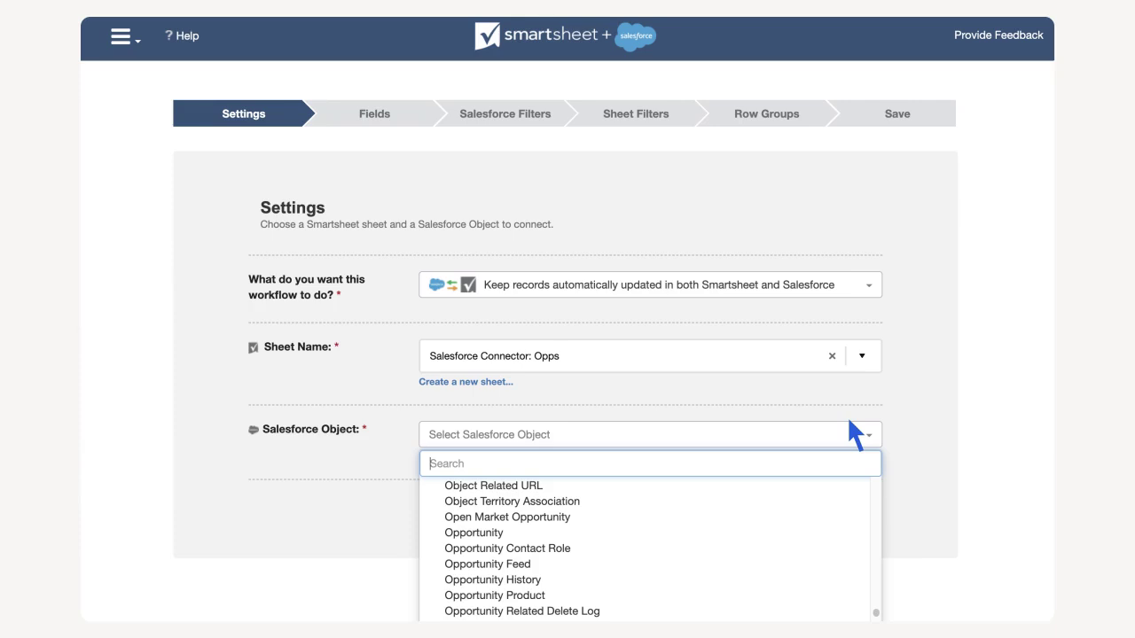
pyautogui.click(489, 532)
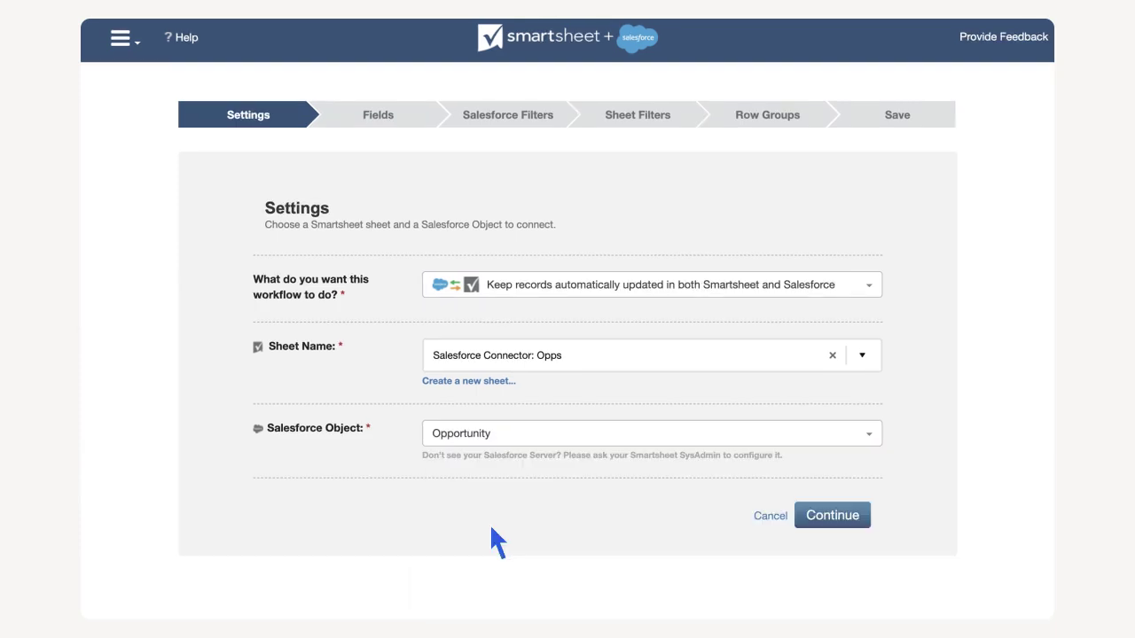
pyautogui.click(830, 515)
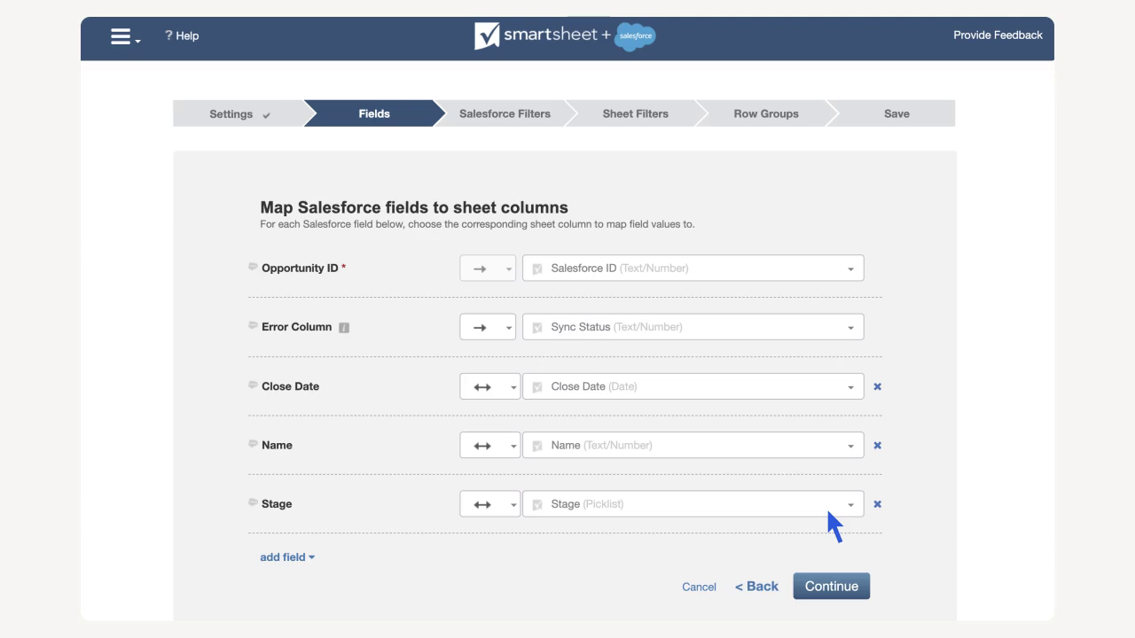
# Keep Close Date syncing both ways and map Account Name to the Account: Account Name column.
pyautogui.click(498, 383)
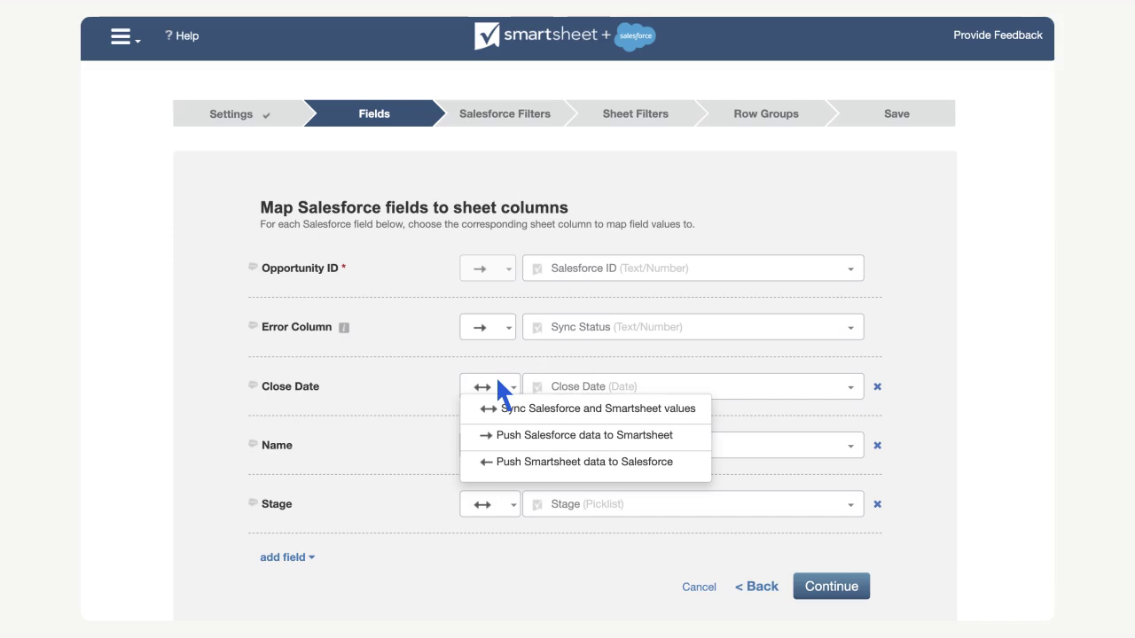
pyautogui.click(497, 383)
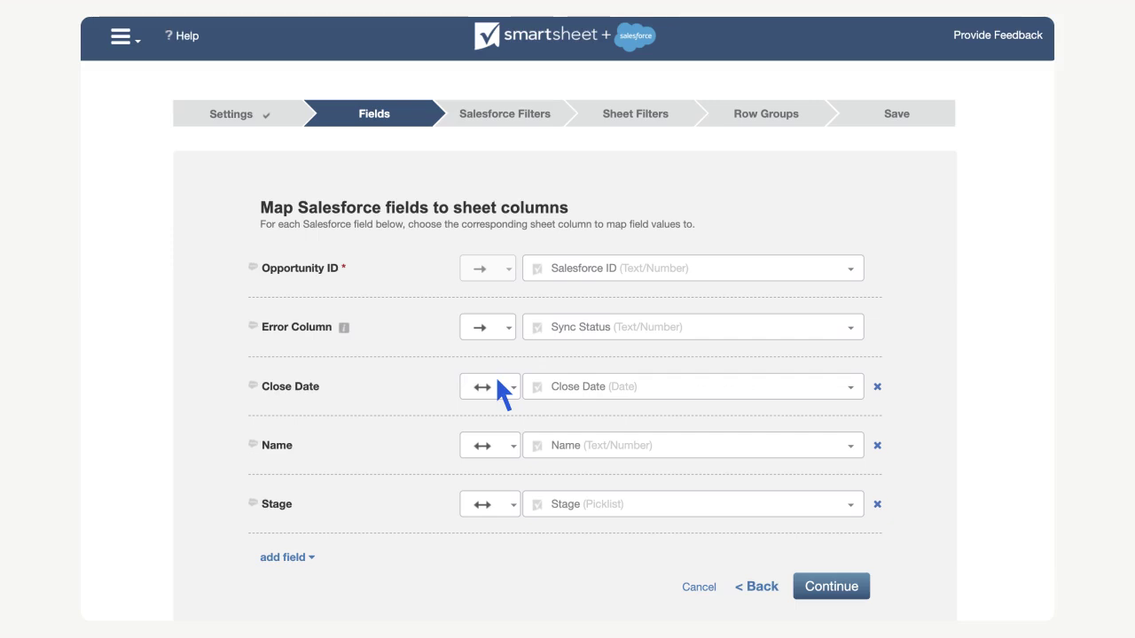
pyautogui.click(275, 557)
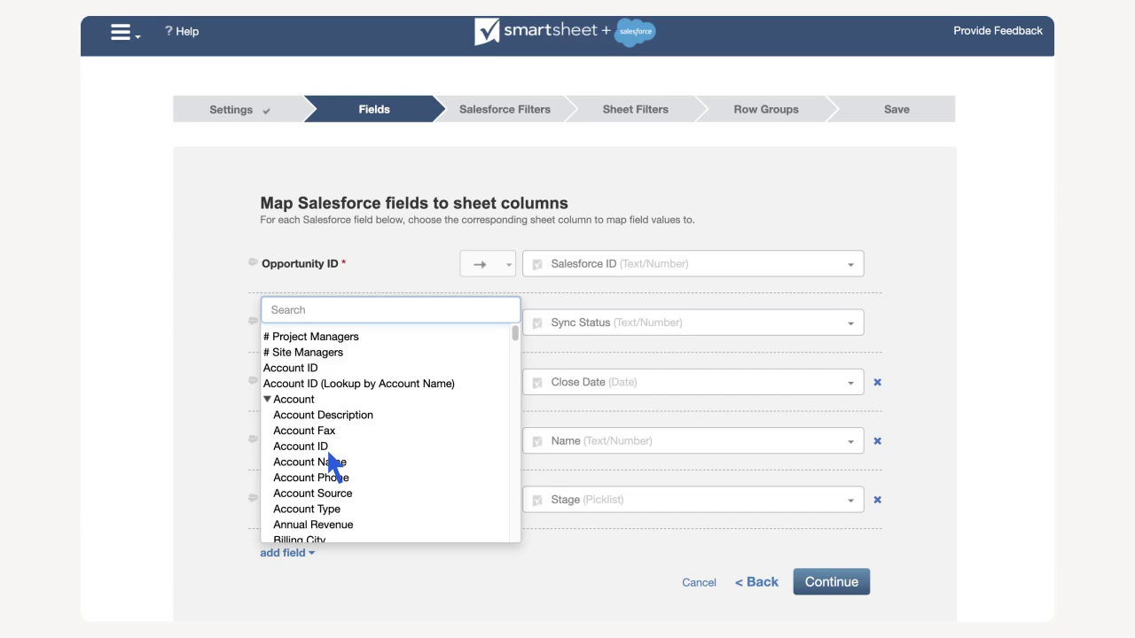
pyautogui.click(330, 461)
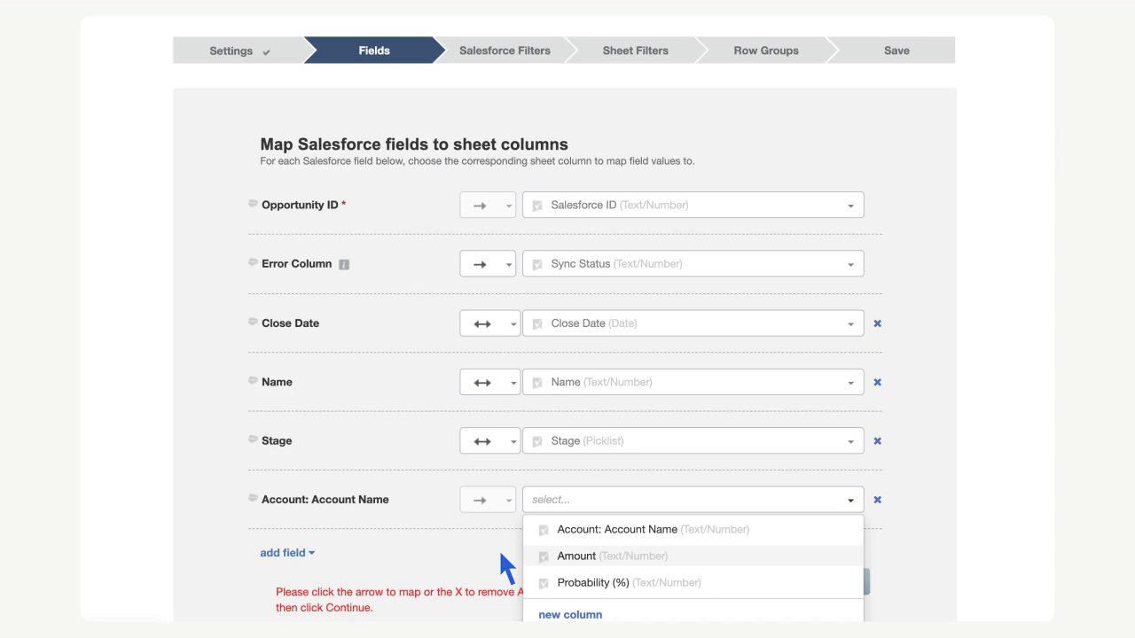
pyautogui.click(644, 528)
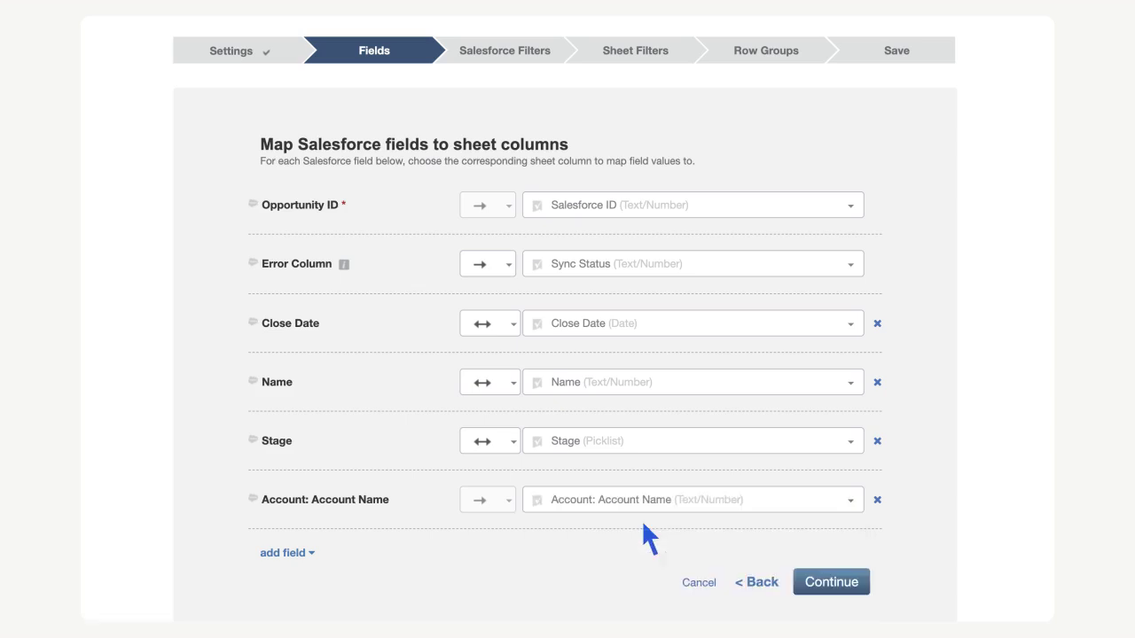
pyautogui.click(836, 585)
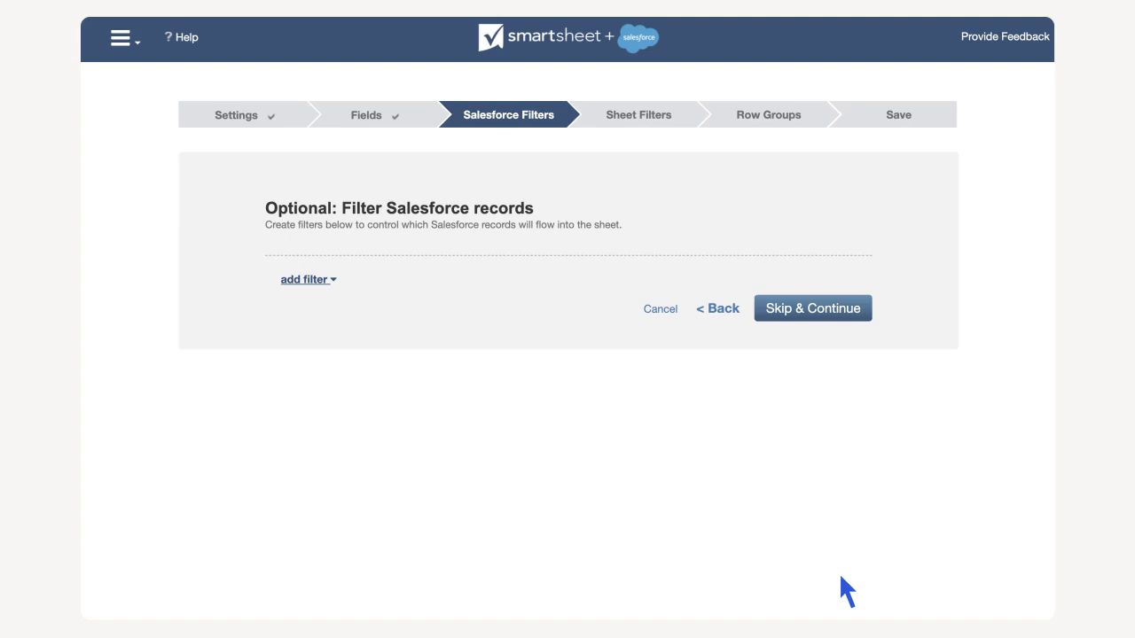
# Add a Created Date 'is after' 27 May 2024 filter on Salesforce records.
pyautogui.click(306, 280)
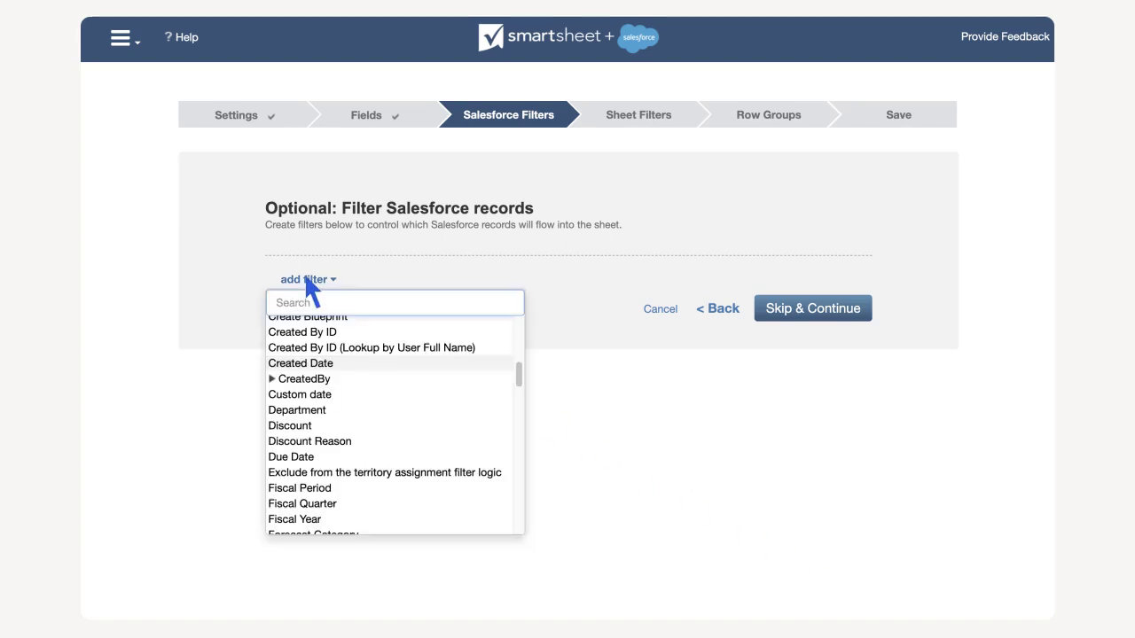
pyautogui.click(316, 363)
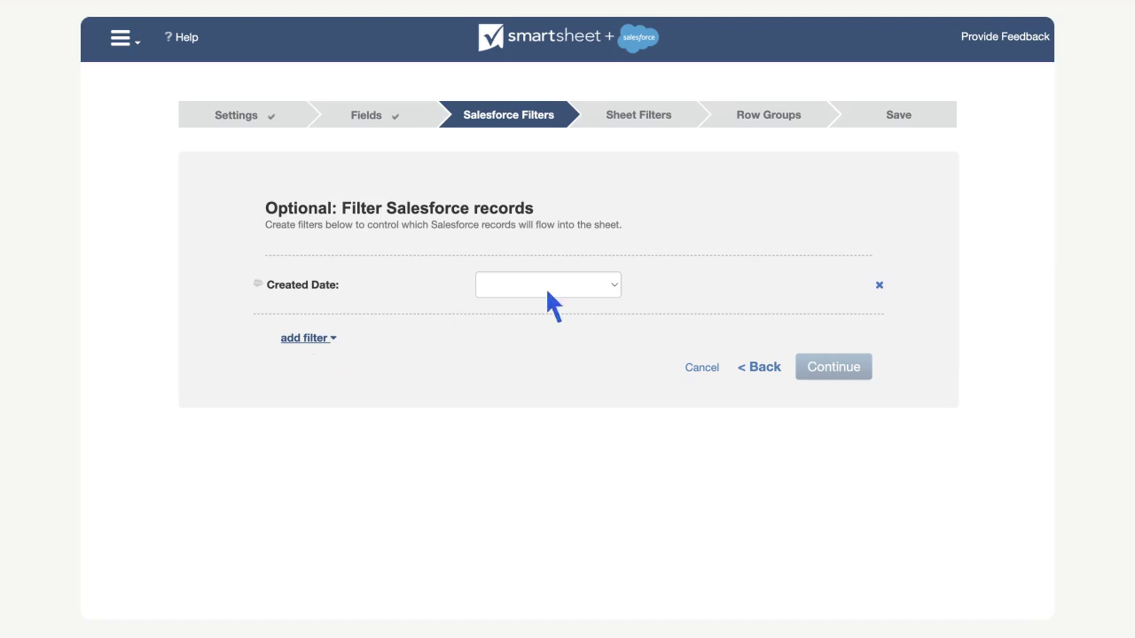
pyautogui.click(599, 275)
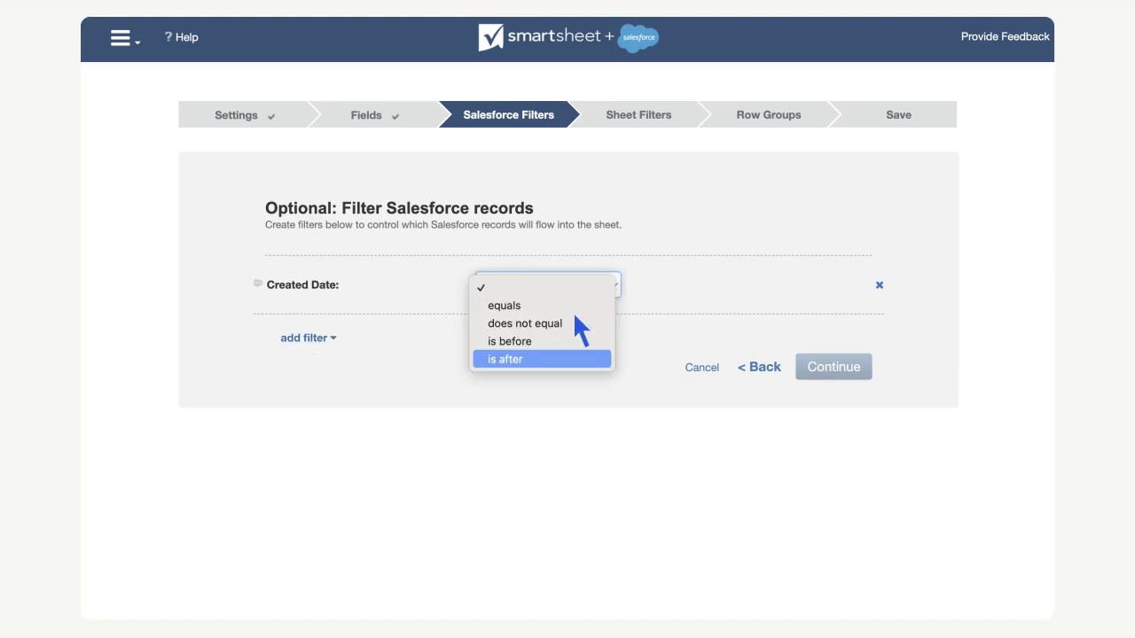
pyautogui.click(549, 359)
pyautogui.click(825, 288)
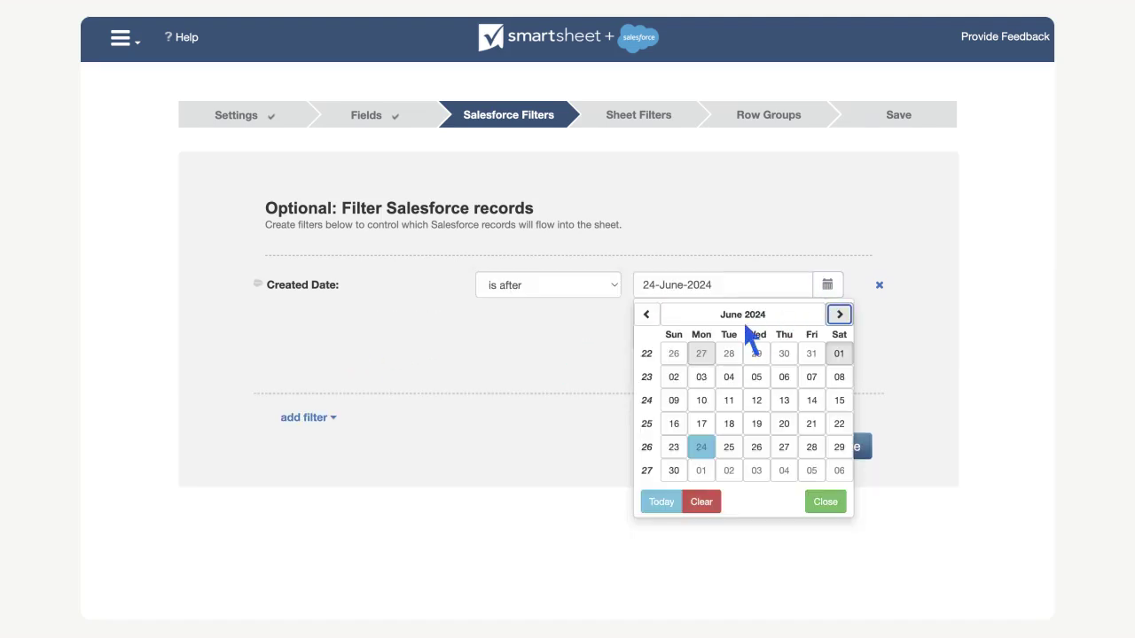
pyautogui.click(701, 354)
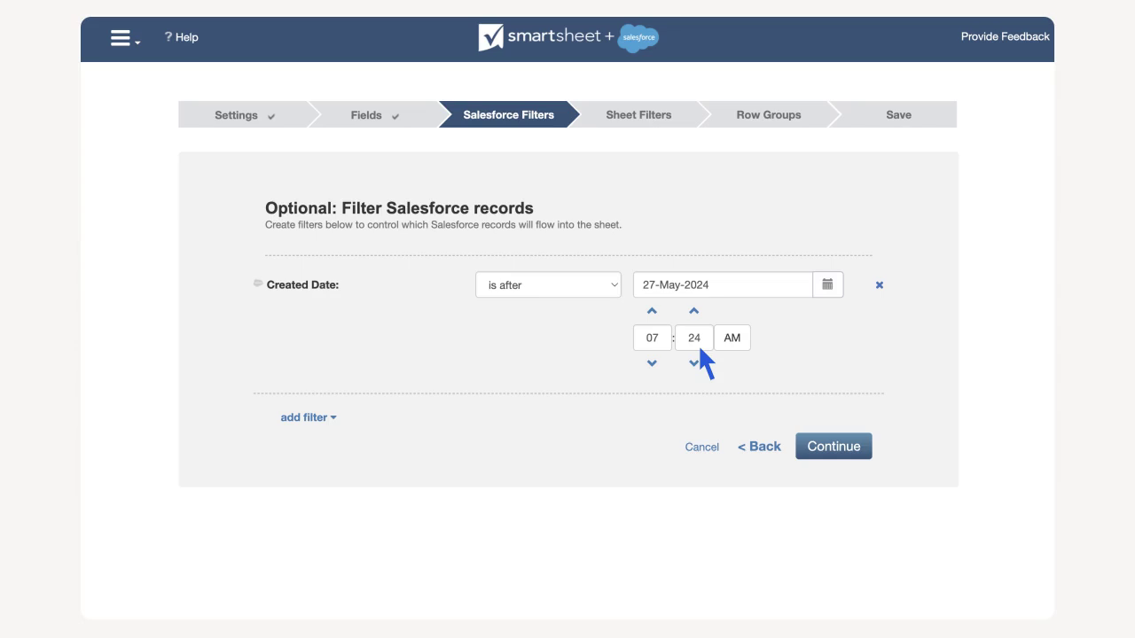
pyautogui.click(847, 442)
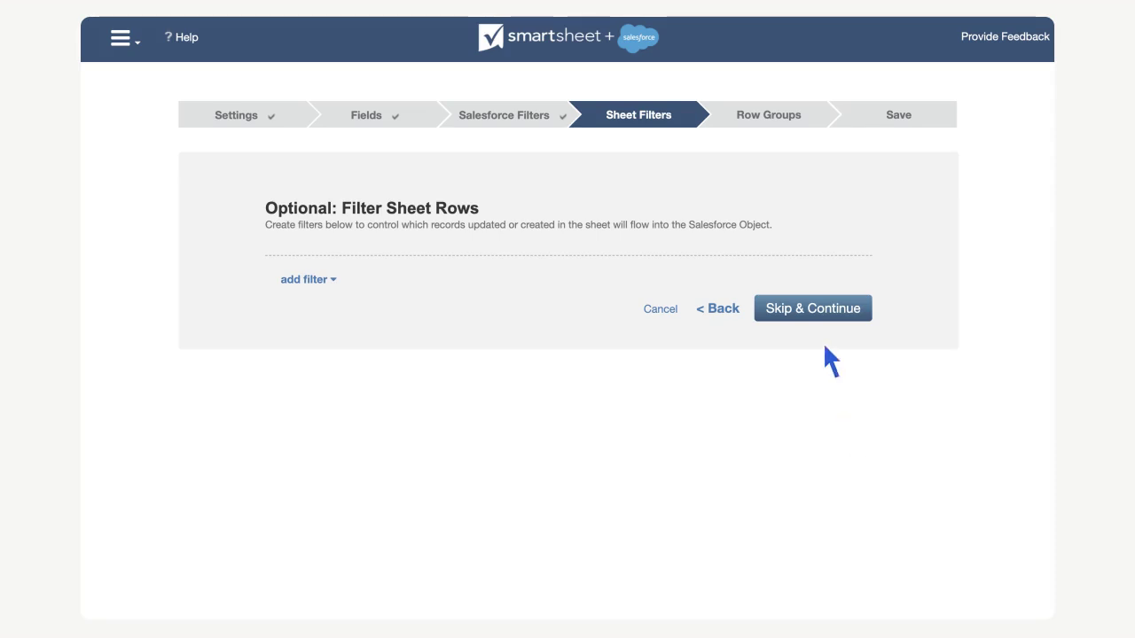
# Skip both the Sheet Filters and Row Groups steps without setting anything.
pyautogui.click(812, 300)
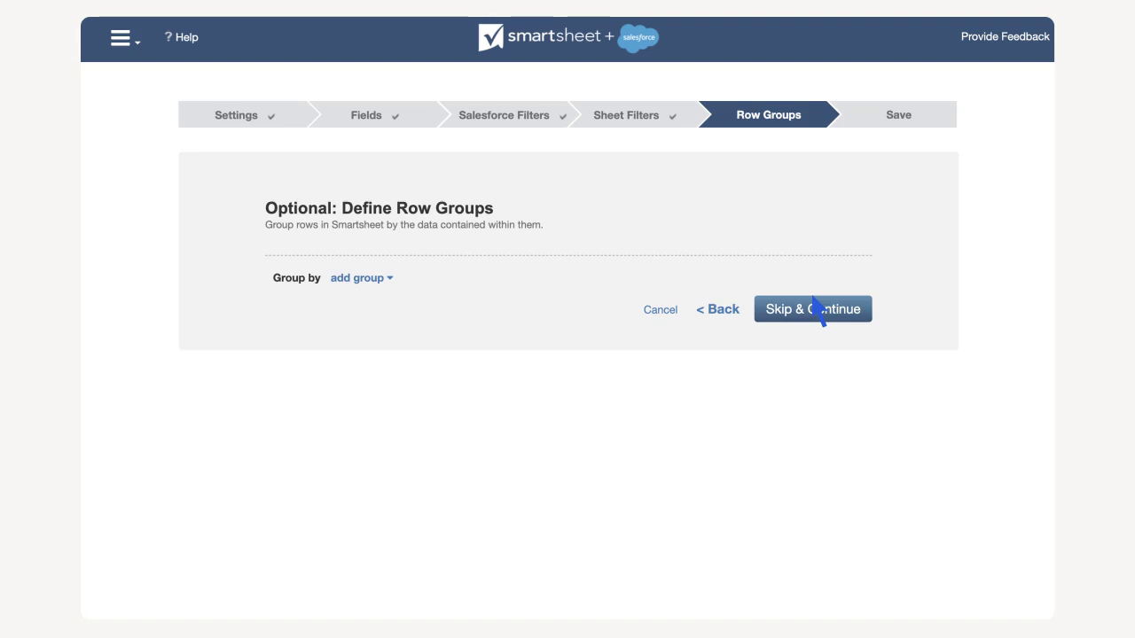
pyautogui.click(816, 309)
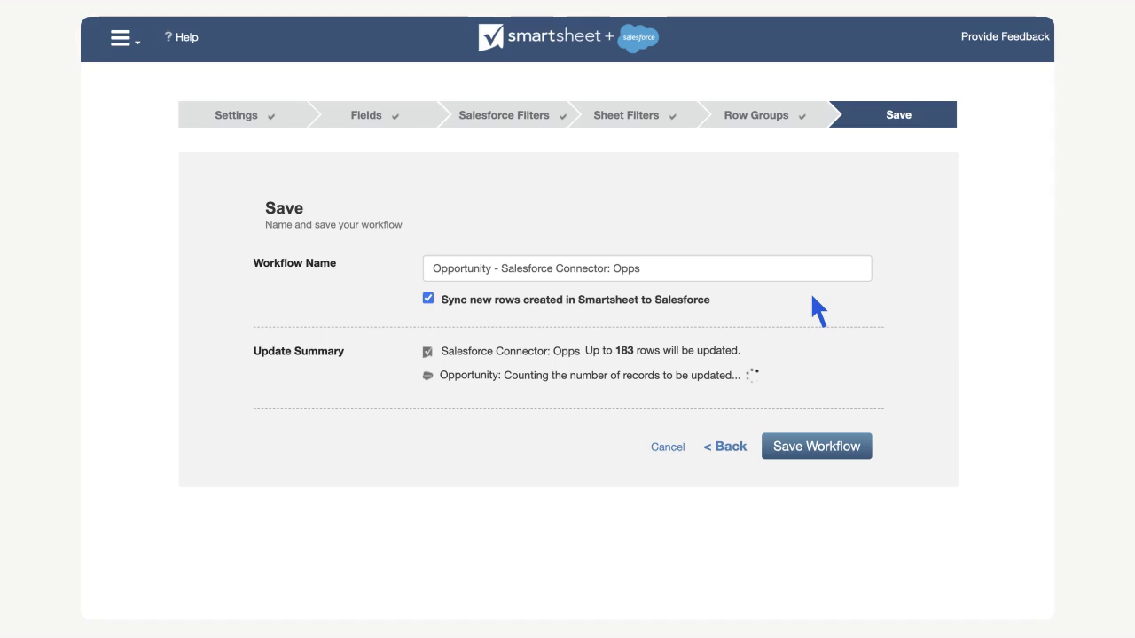
# Save the Opportunity workflow and open the now-populated Salesforce Connector: Opps sheet.
pyautogui.click(791, 443)
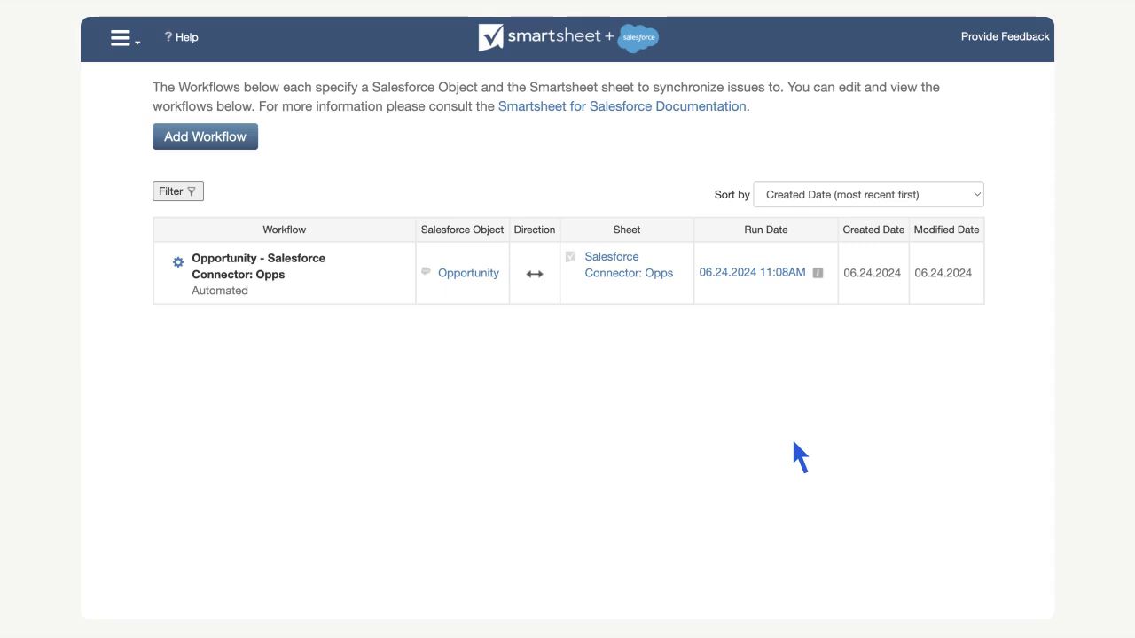
pyautogui.click(611, 259)
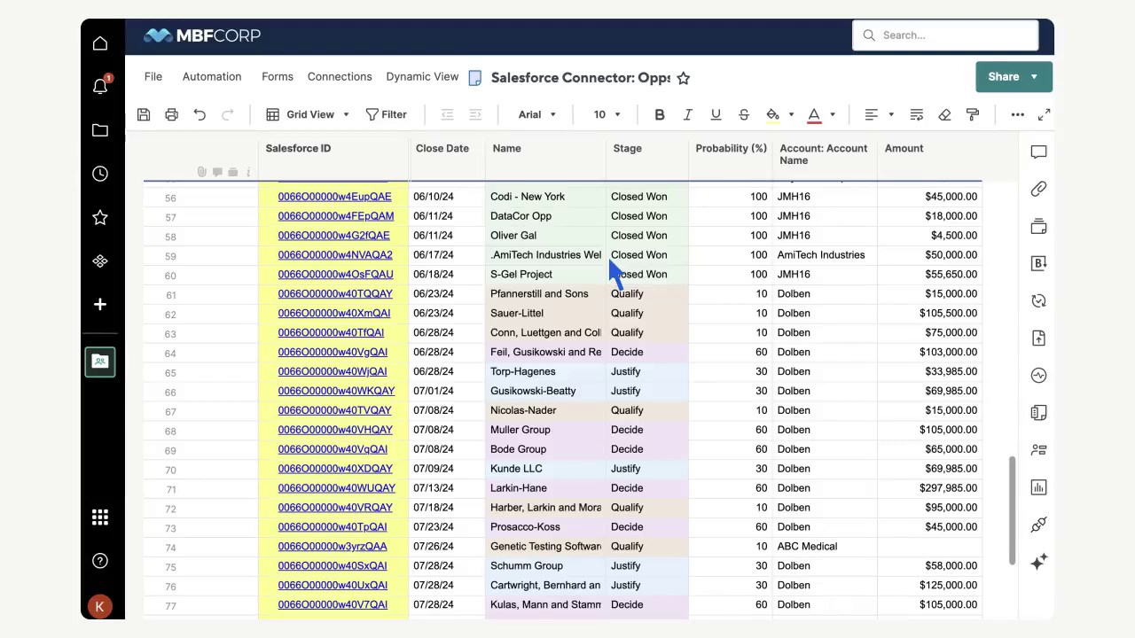